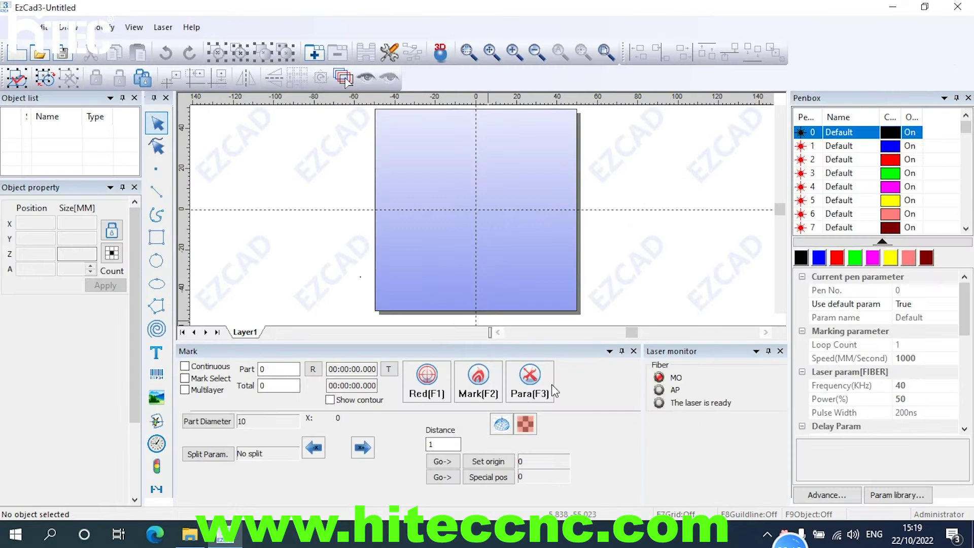
Step: Set the axis solution to Z in the configuration parameters and save the change
left_click(550, 387)
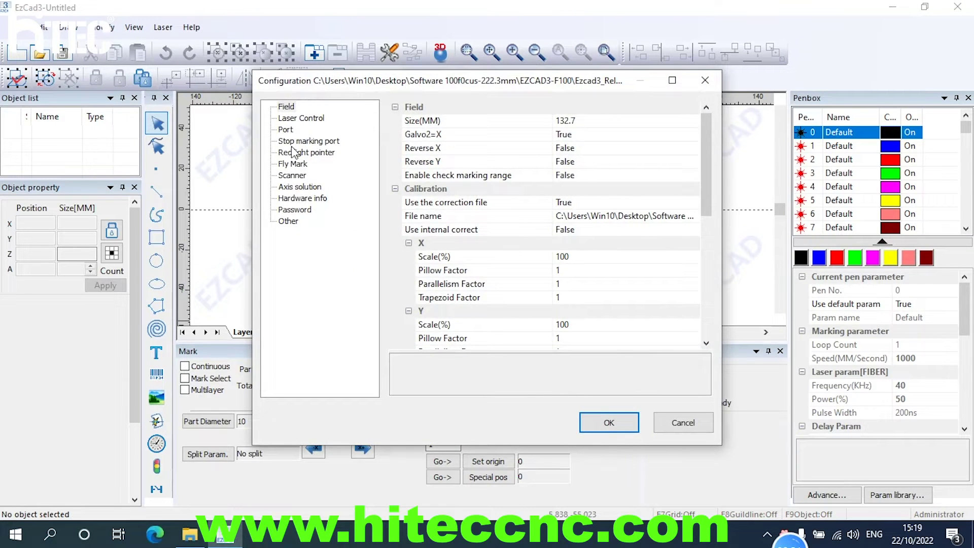
left_click(299, 187)
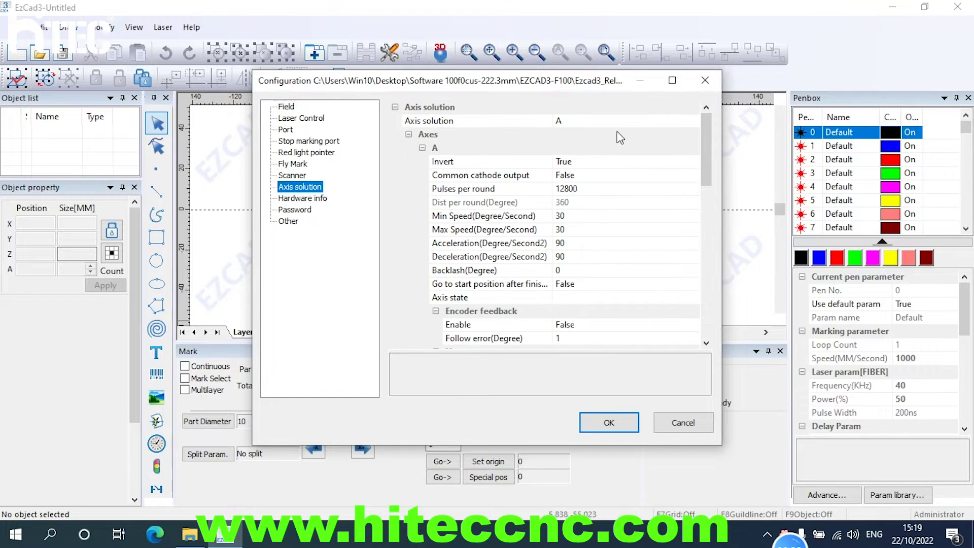
left_click(677, 119)
left_click(695, 126)
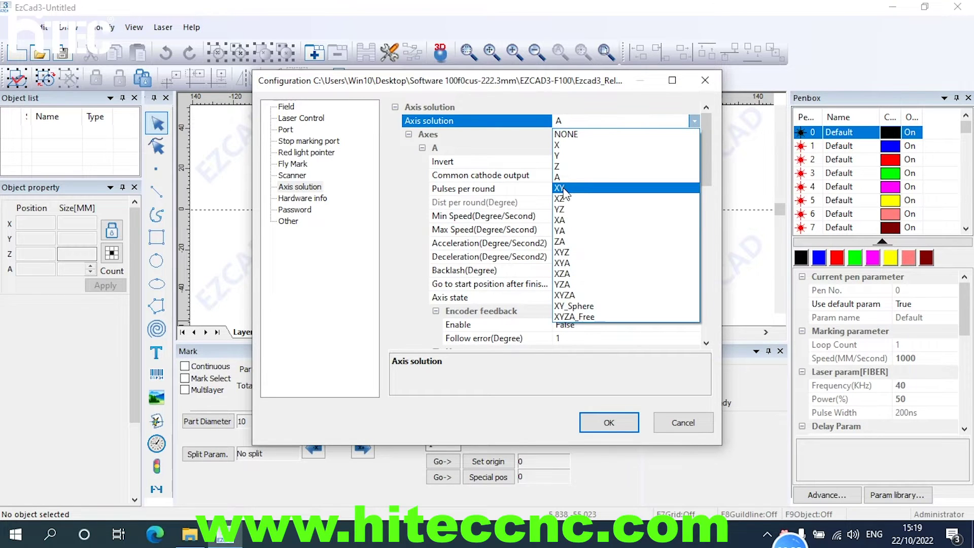
left_click(658, 205)
left_click(612, 423)
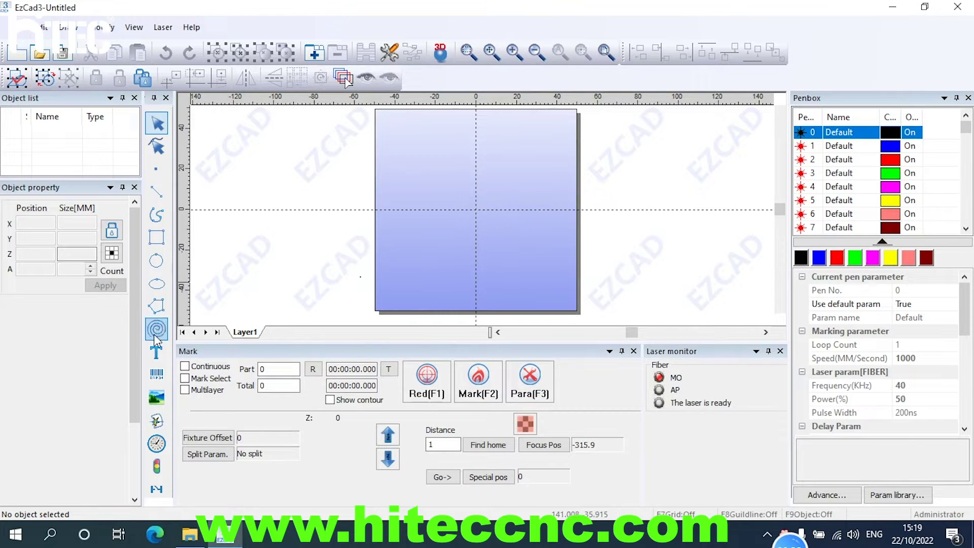
Step: Place a default text object near the workspace centre and run the red light preview with axis homing, then stop it
left_click(157, 353)
left_click(464, 213)
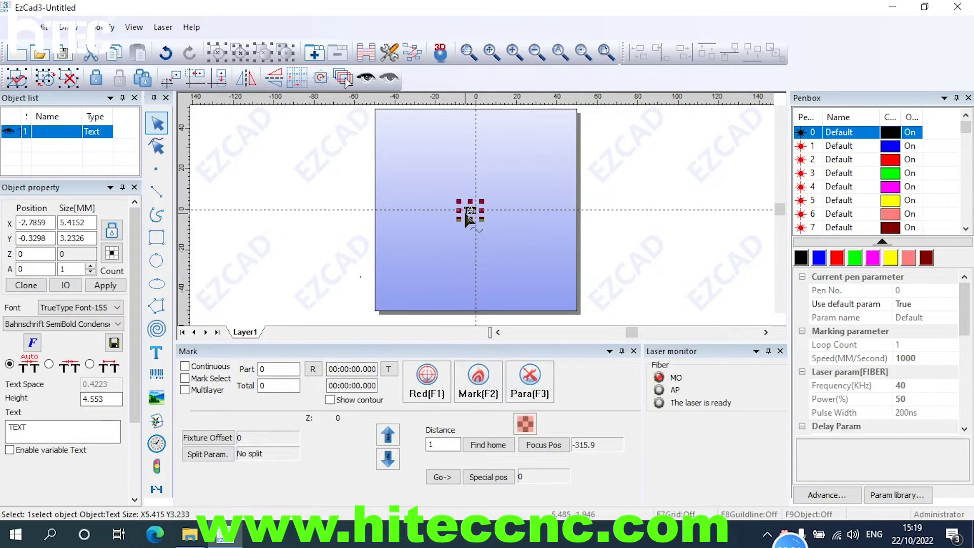
left_click(436, 390)
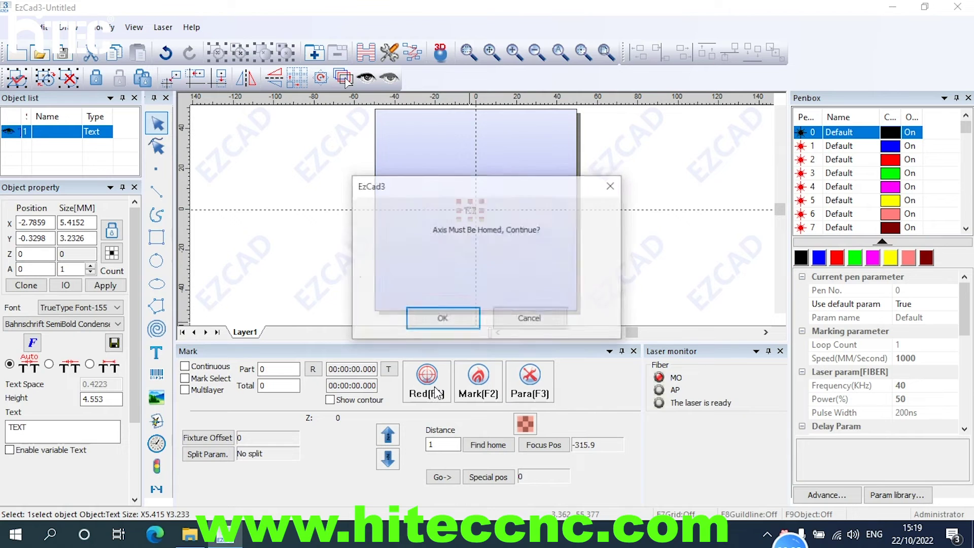
left_click(453, 323)
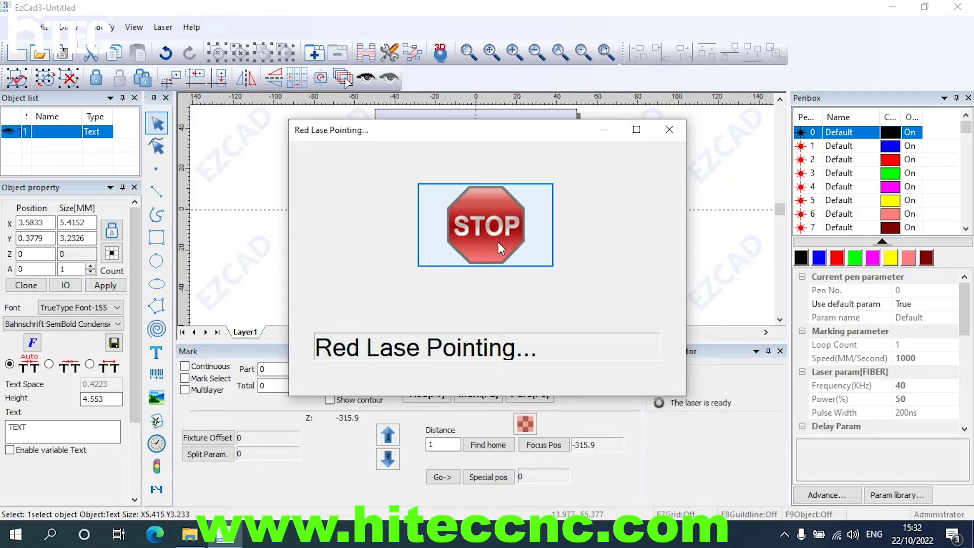
left_click(498, 242)
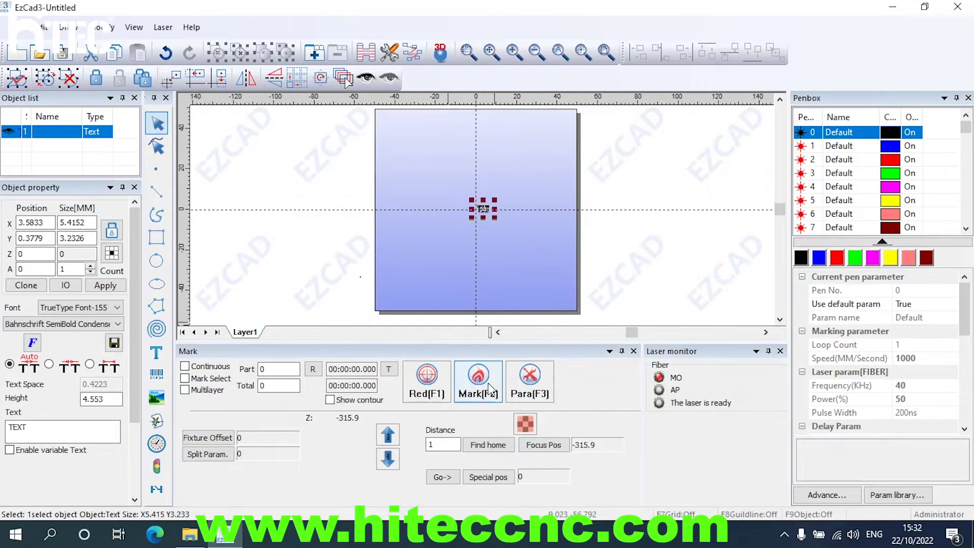
Step: Set the fixture offset to 57.8 mm and run the red light preview again, stopping it once the axis has moved
left_click(206, 438)
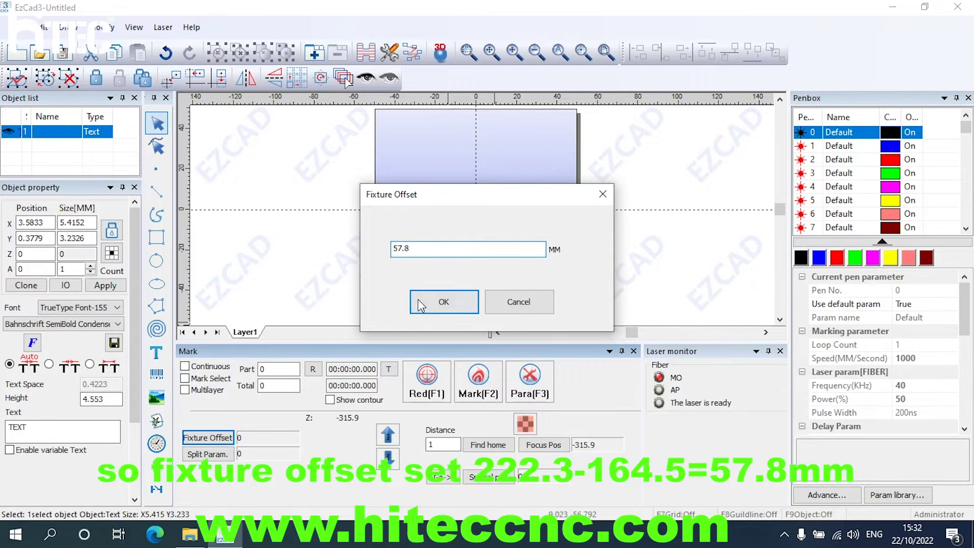
left_click(444, 302)
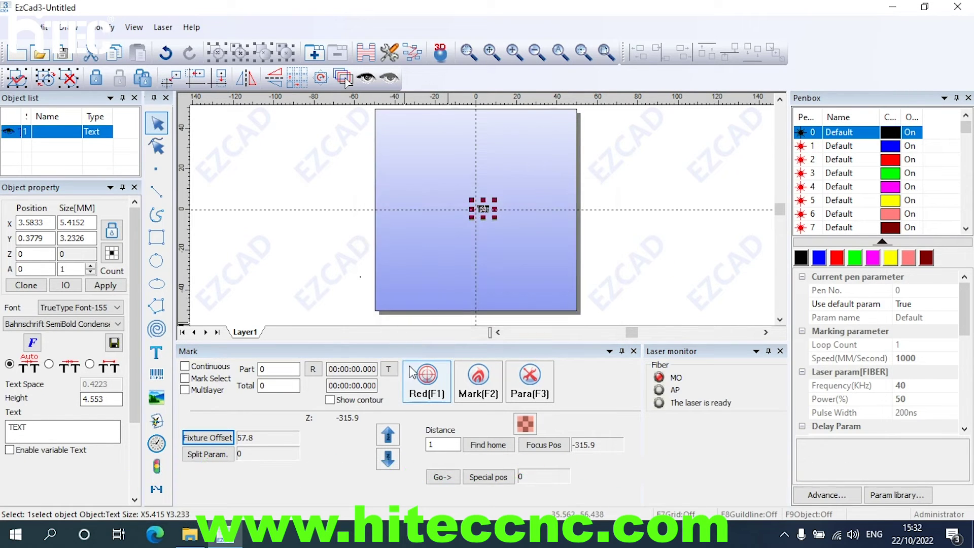
left_click(428, 387)
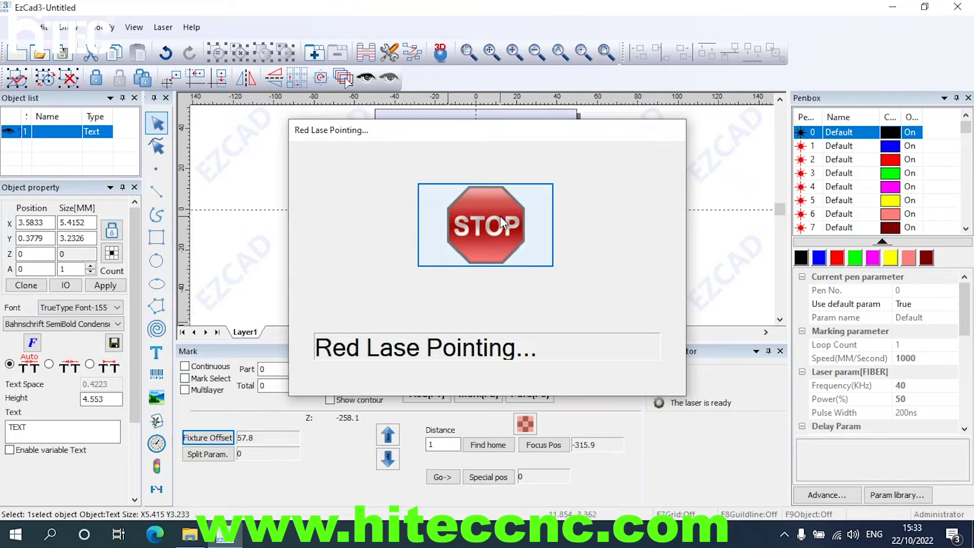
left_click(501, 216)
Step: Switch the axis solution to A in the configuration parameters and save the change
left_click(784, 536)
left_click(531, 387)
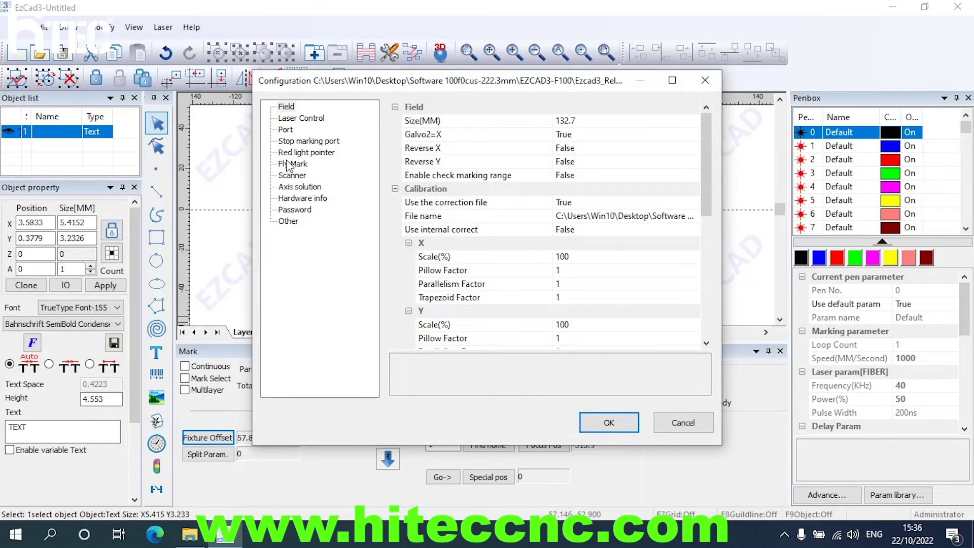
left_click(285, 189)
left_click(639, 125)
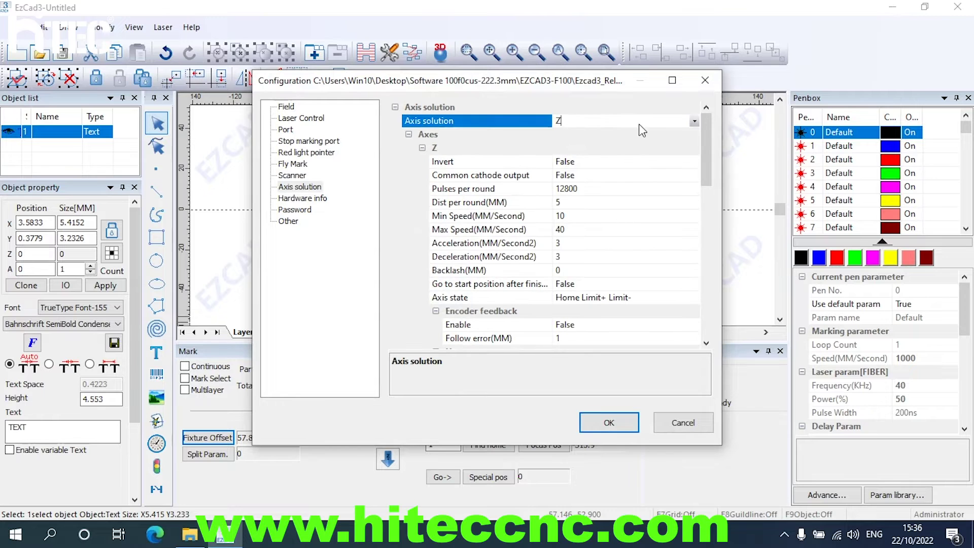
left_click(694, 122)
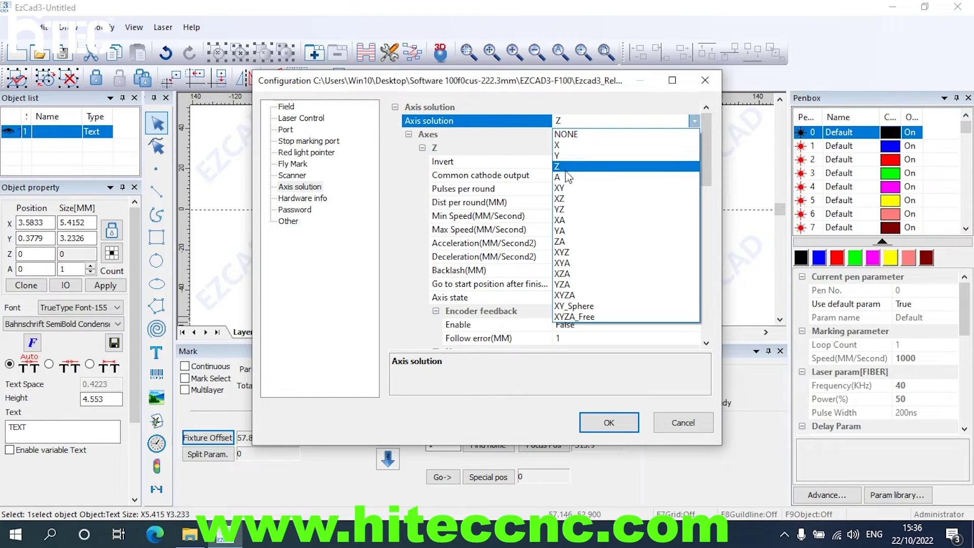
left_click(565, 179)
left_click(606, 423)
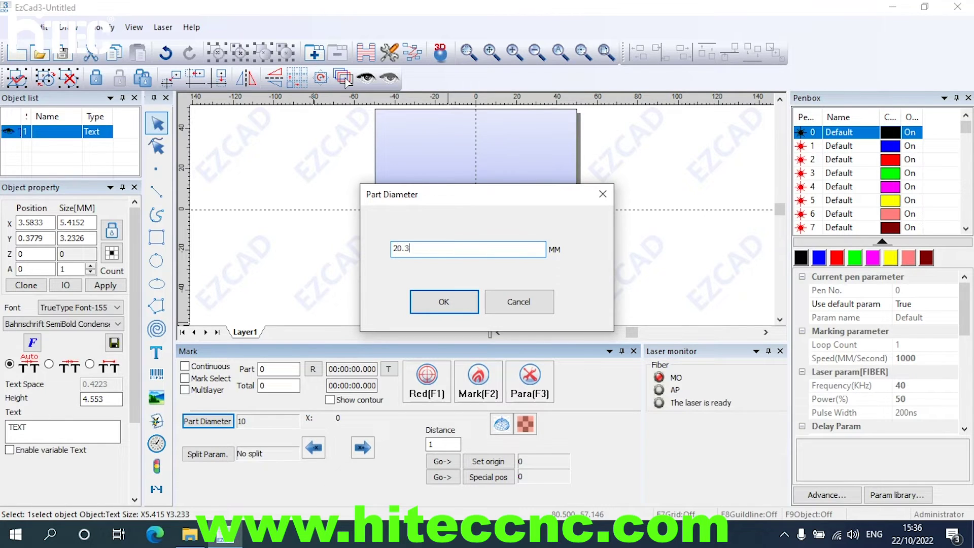
Step: Set the part diameter to 20.3 mm and the split mode to Split by size with a 0.5 mm split size
left_click(433, 300)
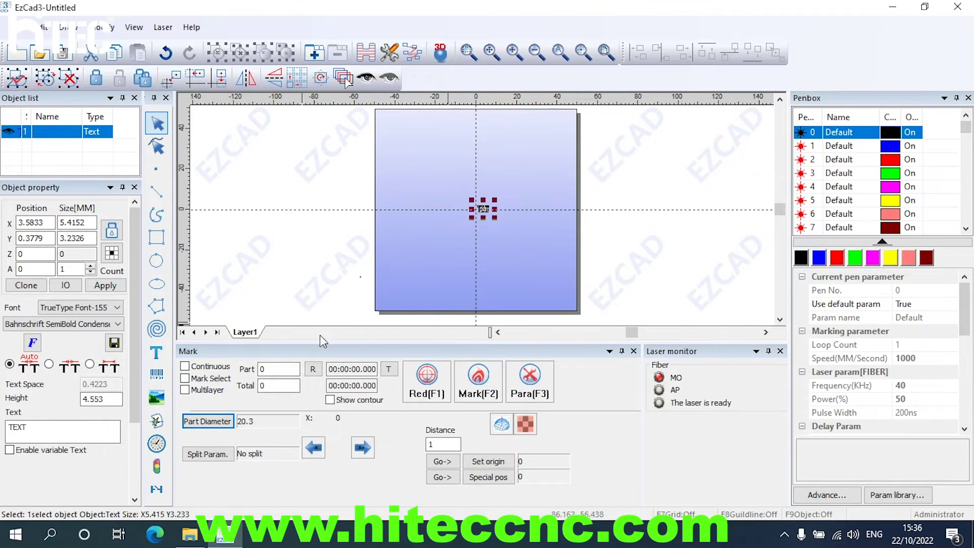
left_click(206, 454)
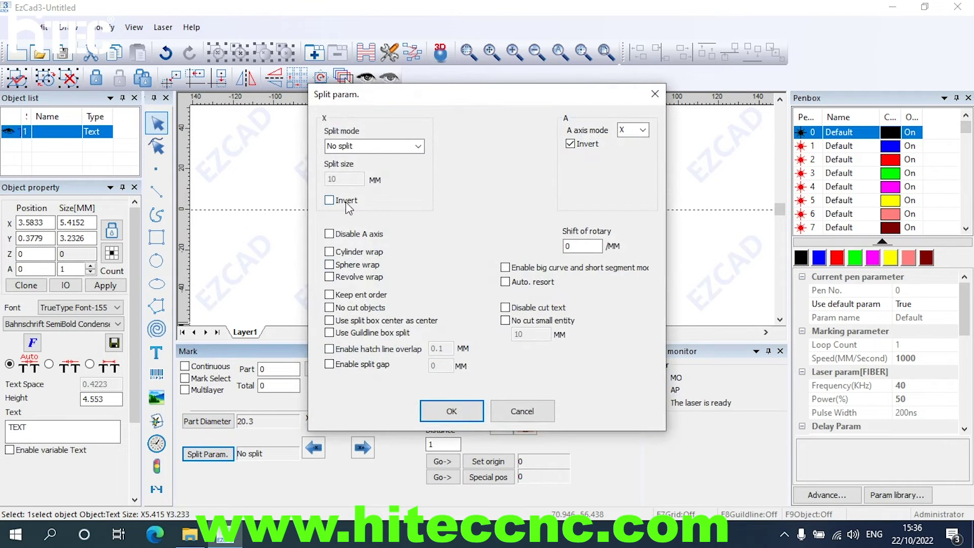
double_click(420, 147)
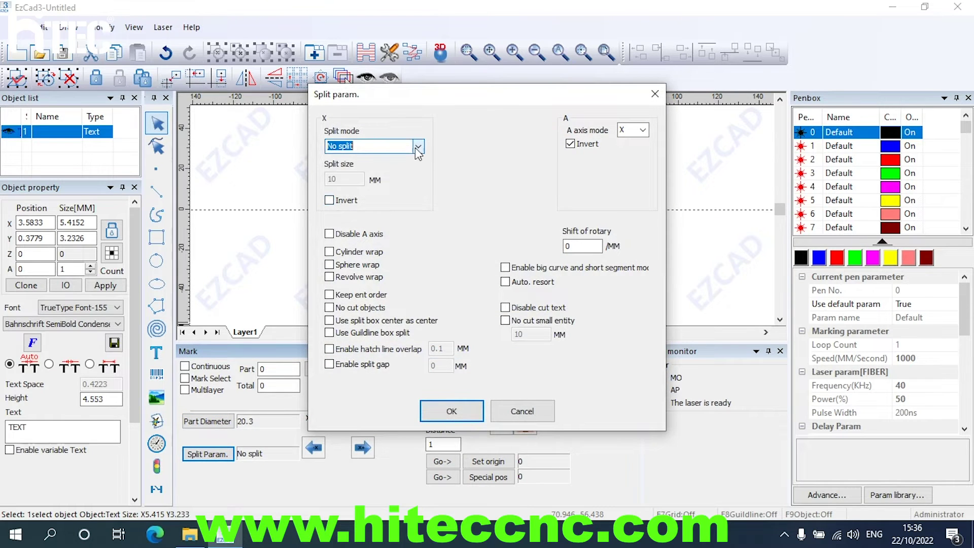
left_click(397, 151)
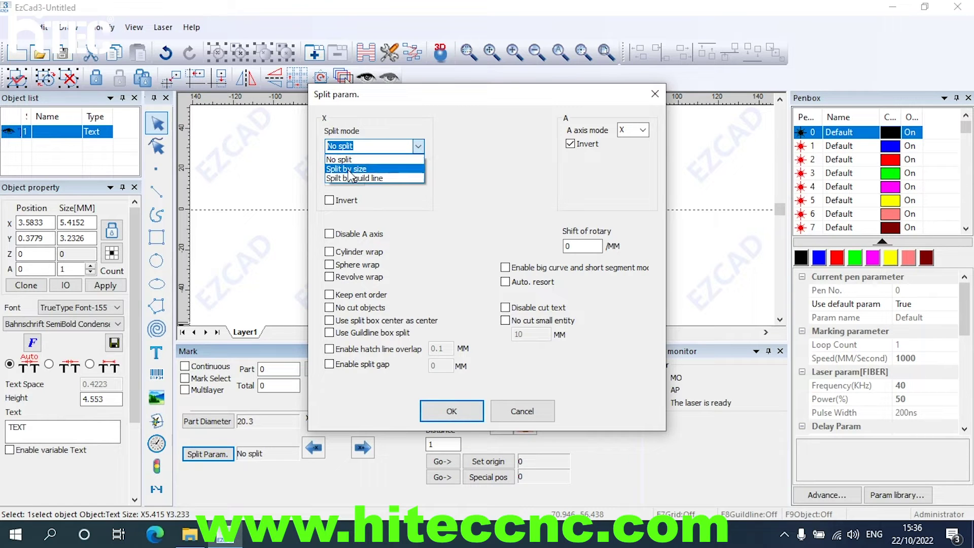
left_click(350, 169)
double_click(345, 179)
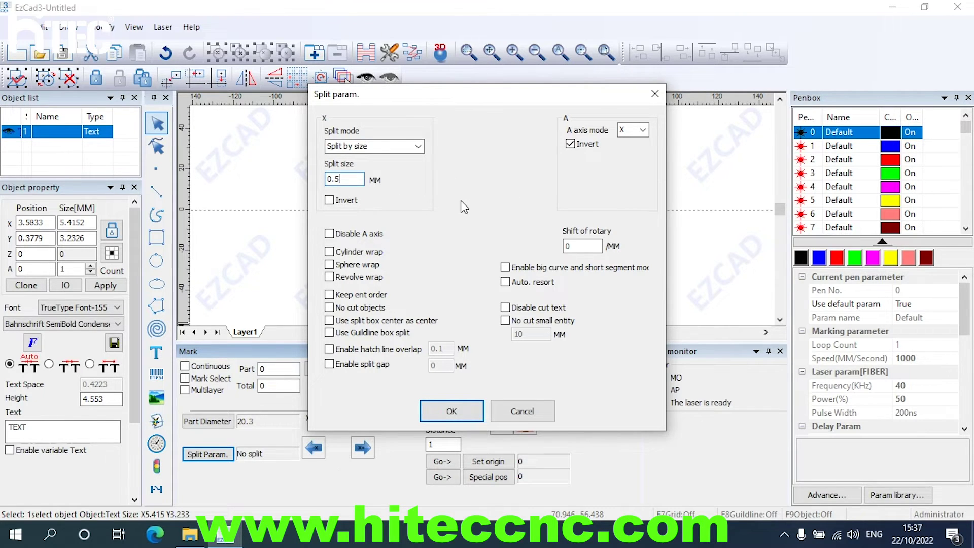
left_click(452, 412)
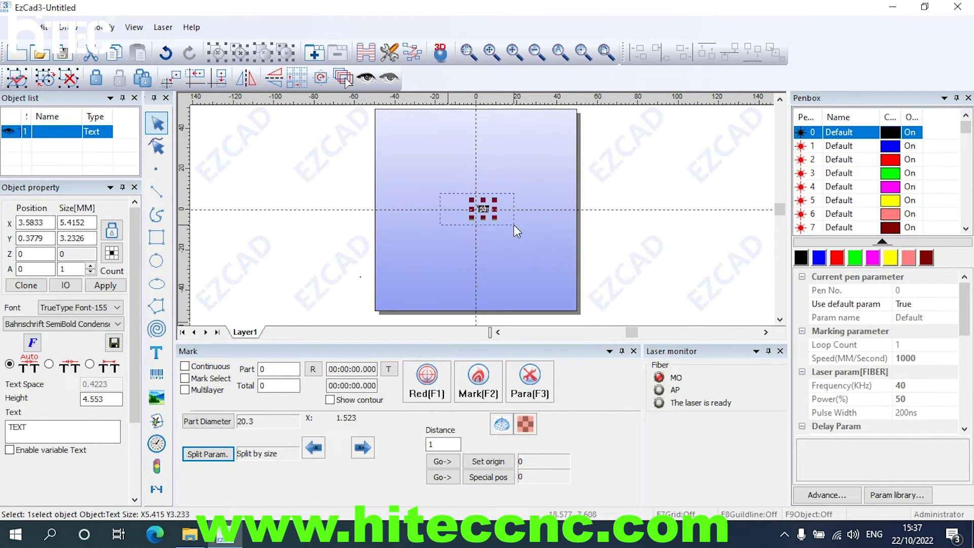
Step: Delete the text object and import the vector file dxf.dxf from the Desktop
key("Delete")
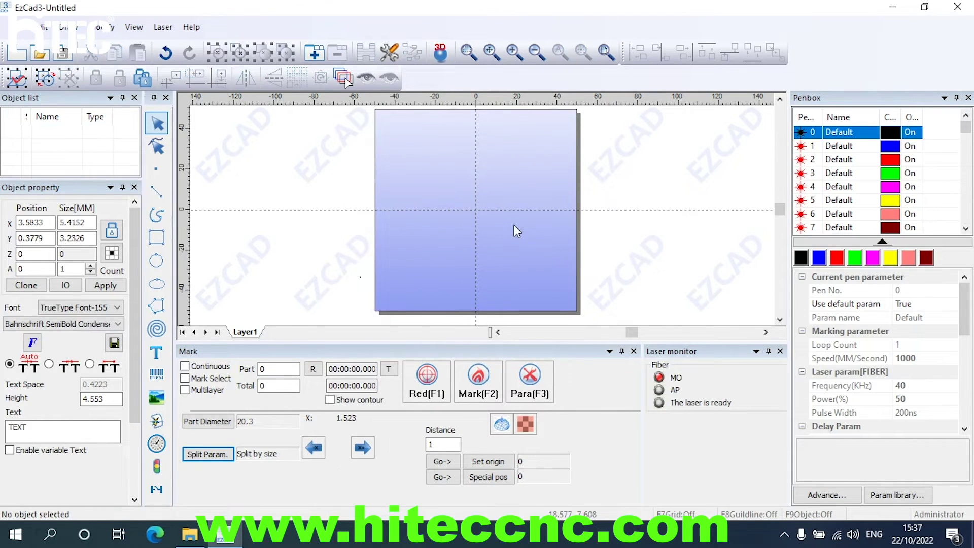
left_click(156, 420)
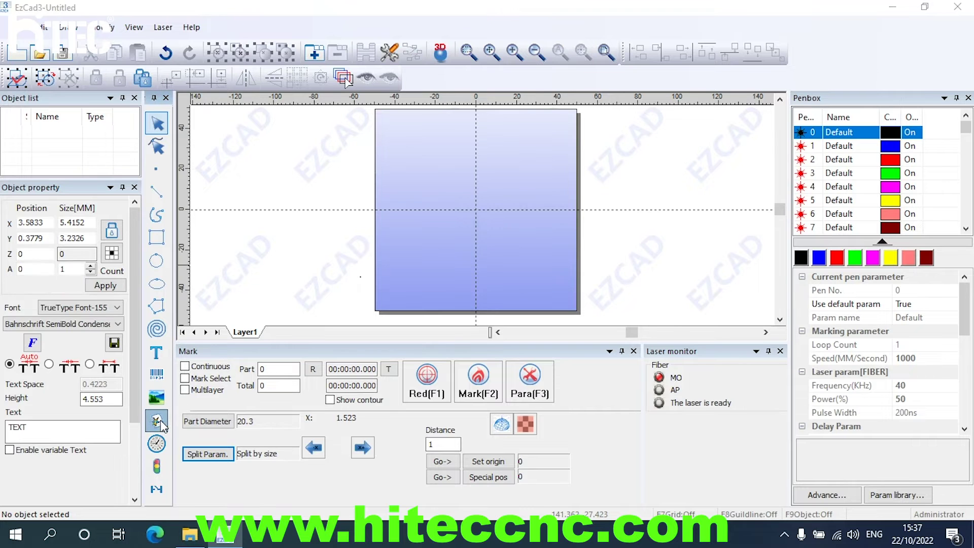
scroll(677, 110, "down", 5)
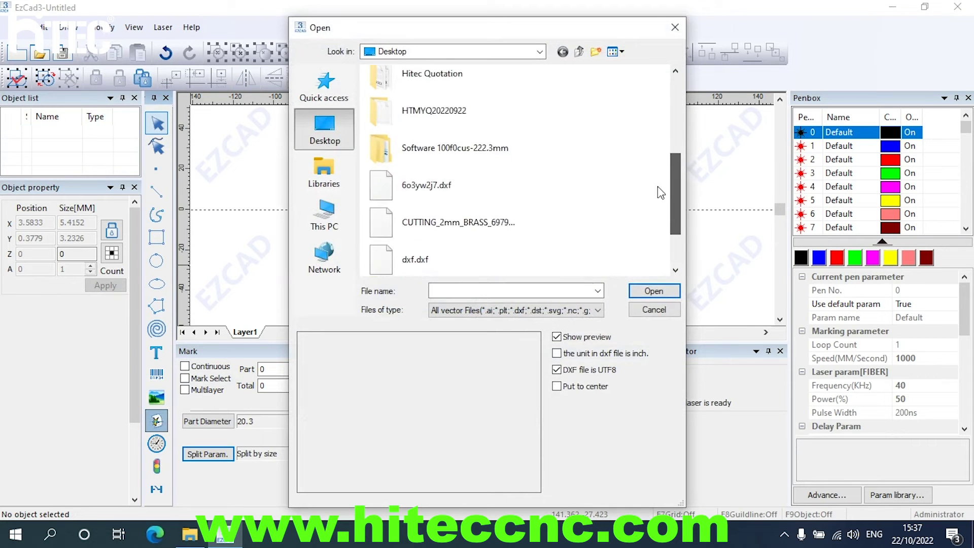
left_click(401, 189)
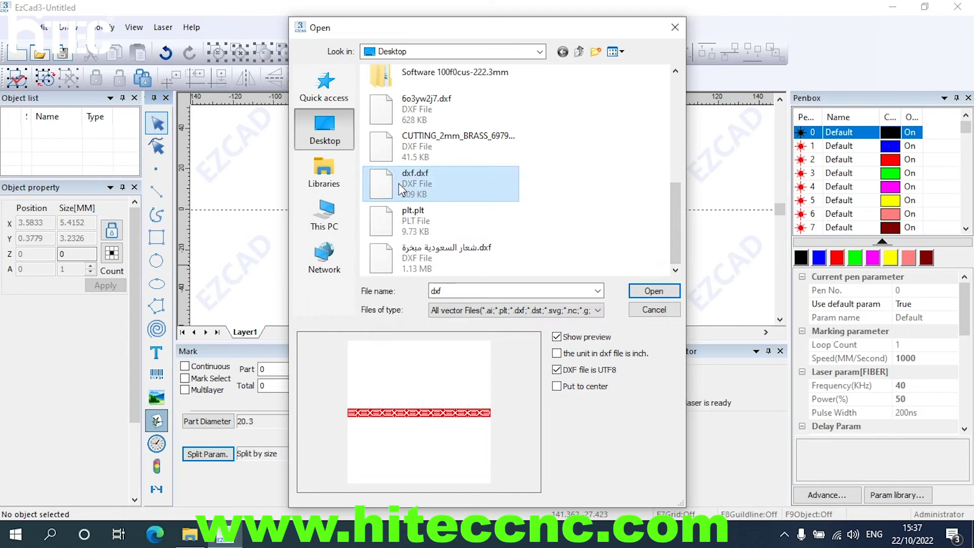
left_click(409, 218)
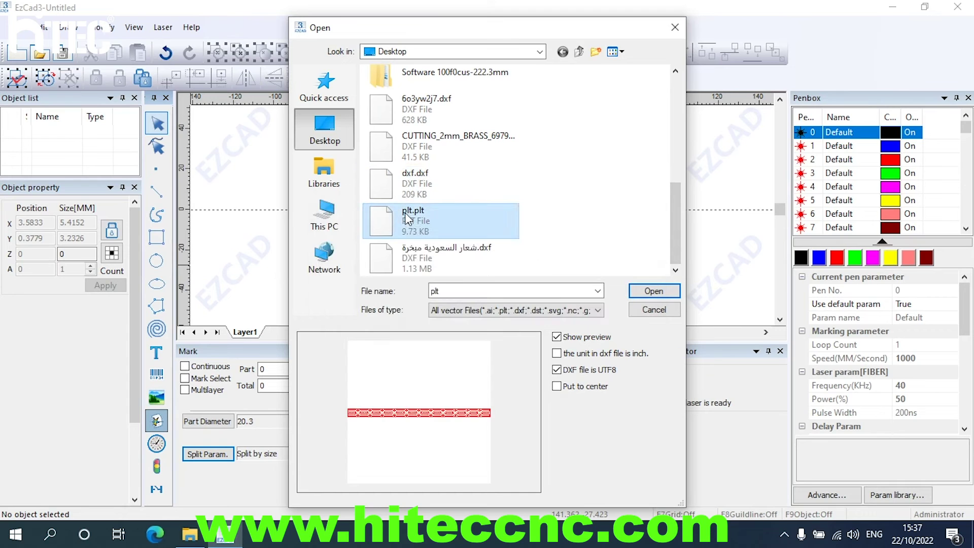
left_click(406, 175)
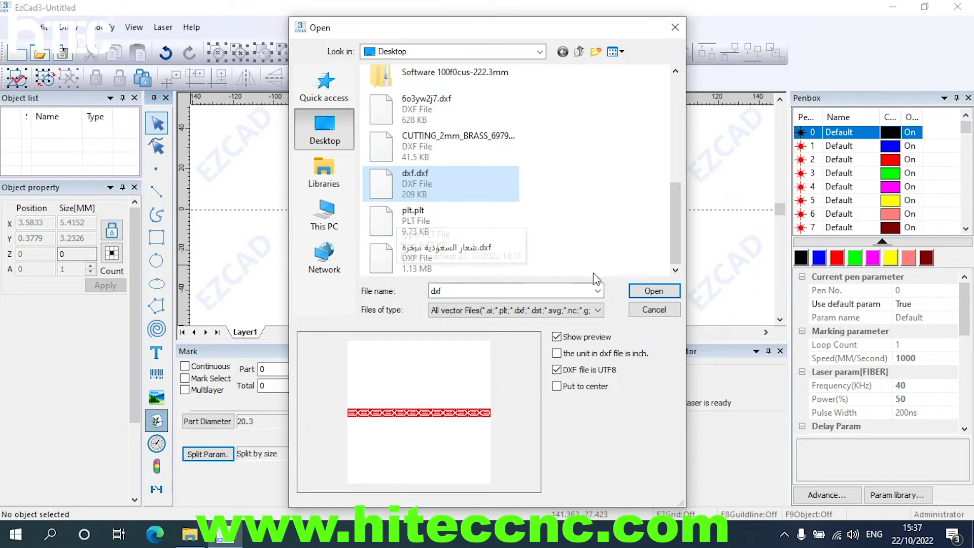
left_click(654, 291)
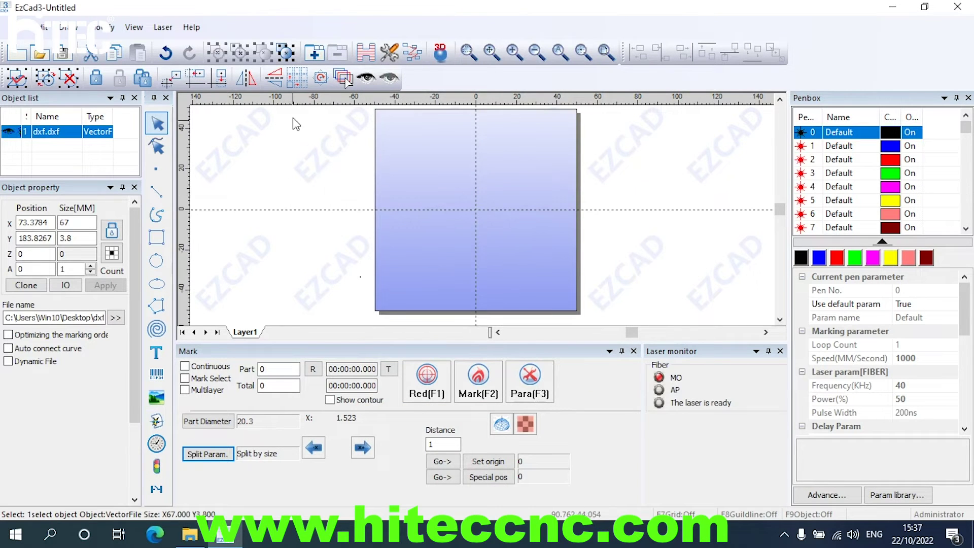
Step: Resize the imported pattern proportionally to an X size of 63.742 mm and centre it on the workspace origin
left_click(171, 77)
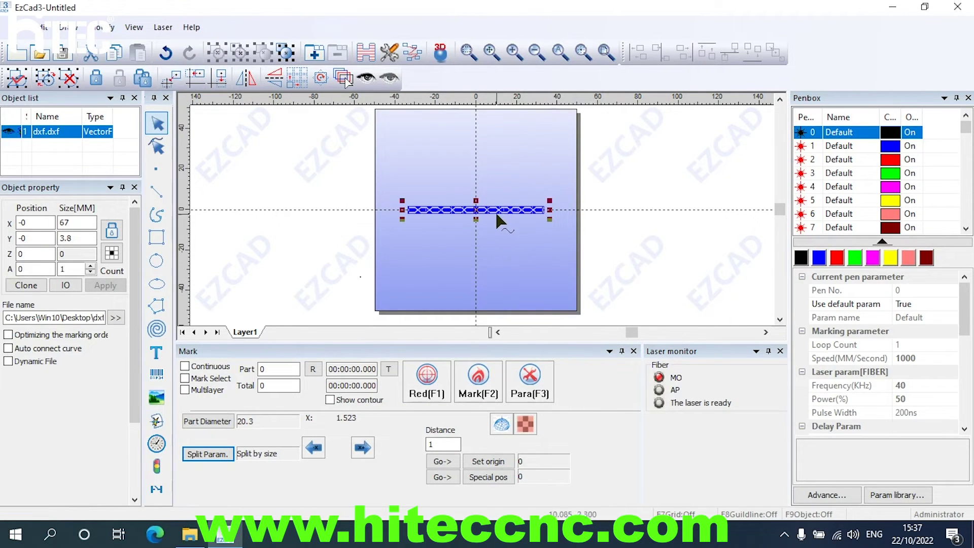
scroll(502, 219, "up", 1)
scroll(497, 221, "up", 1)
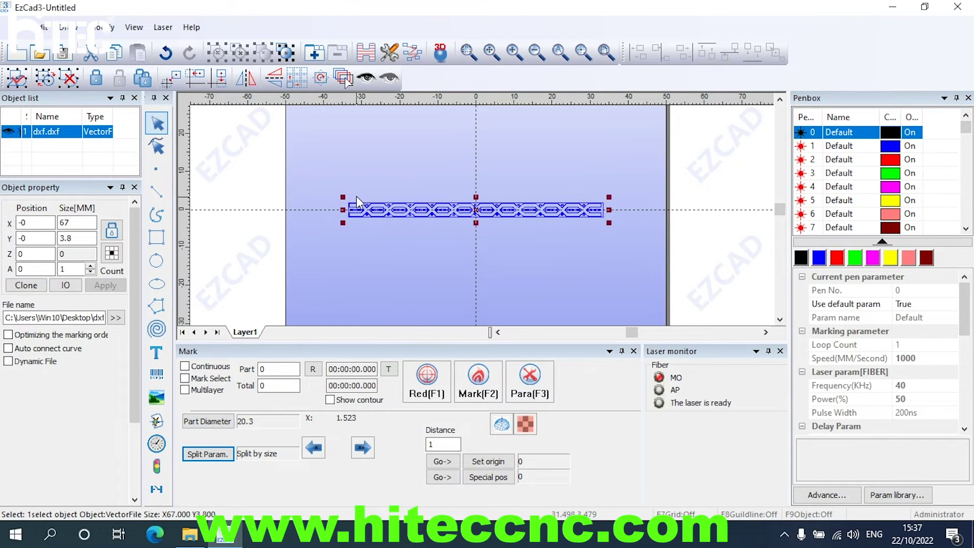
left_click(86, 221)
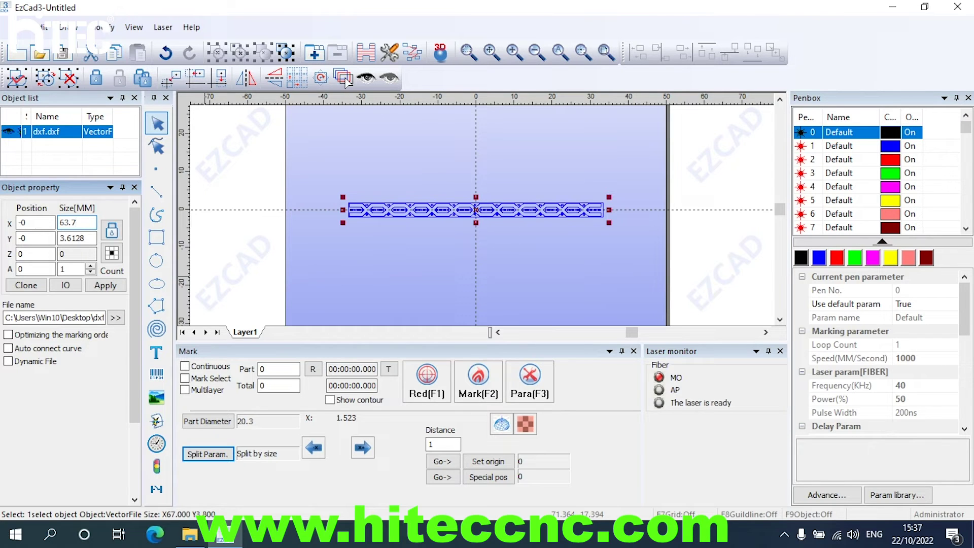
left_click(105, 286)
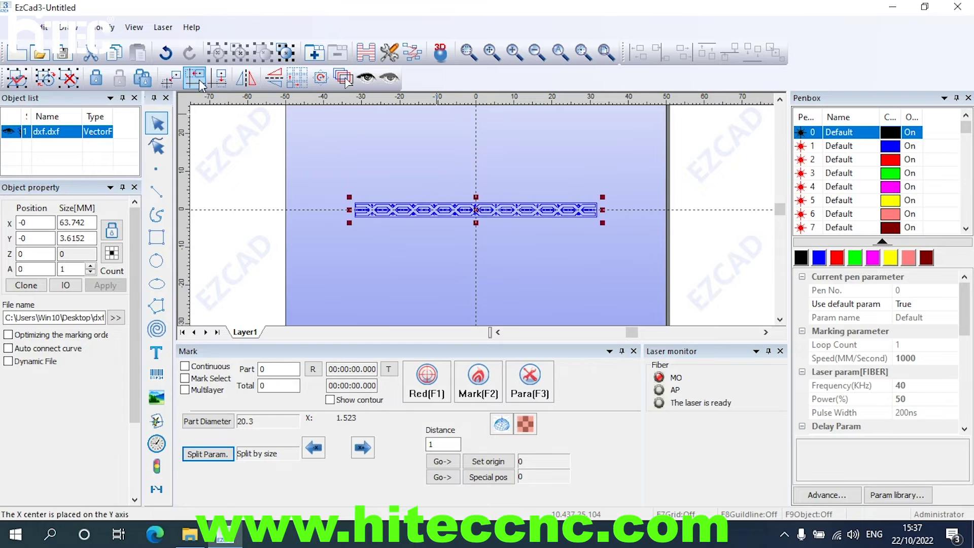
left_click(177, 82)
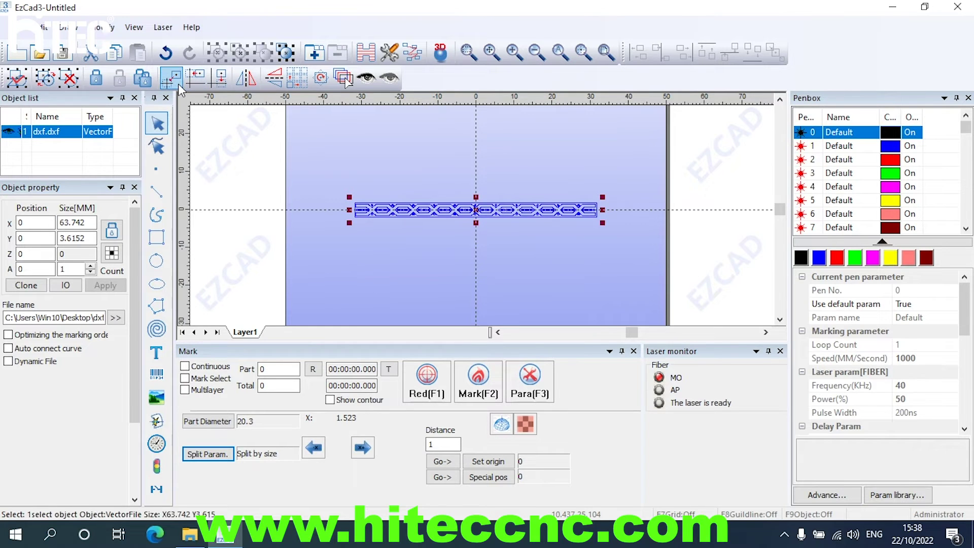
Step: Hatch the pattern with pen 0, angle 0 and a line space of 0.04 mm
left_click(367, 55)
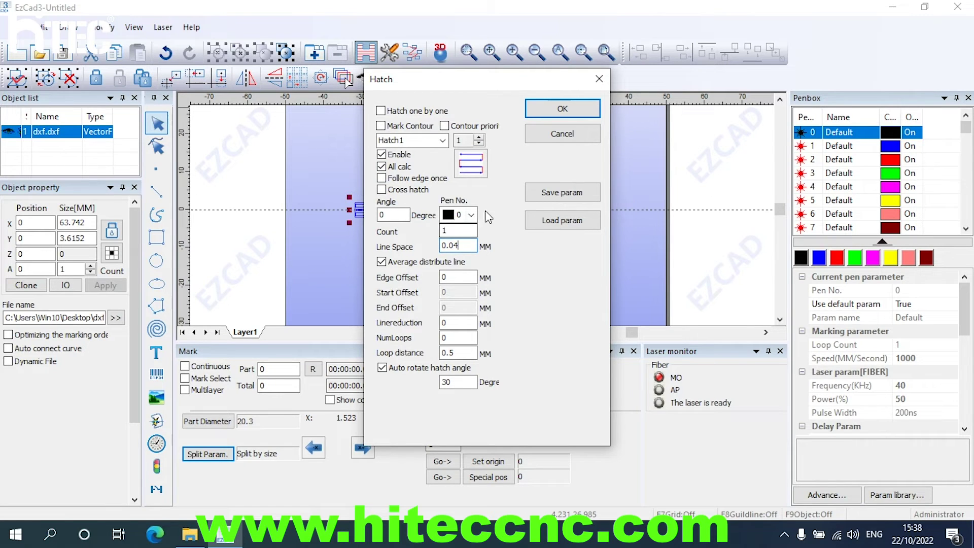
left_click(570, 110)
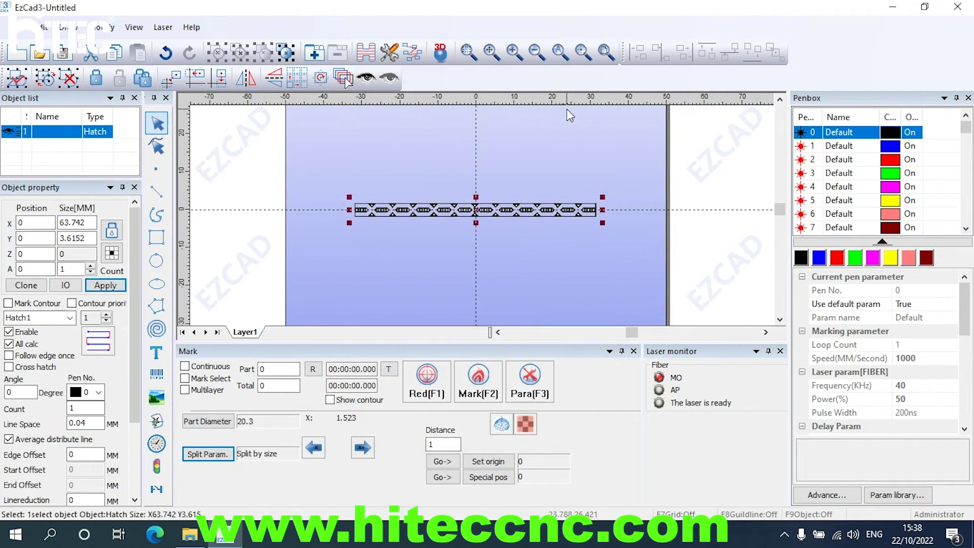
Step: Inspect the hatched pattern up close, preview its marking position with the red light, and stop the preview
scroll(488, 214, "up", 2)
scroll(477, 213, "down", 1)
scroll(475, 212, "up", 1)
scroll(475, 213, "up", 1)
scroll(475, 212, "down", 3)
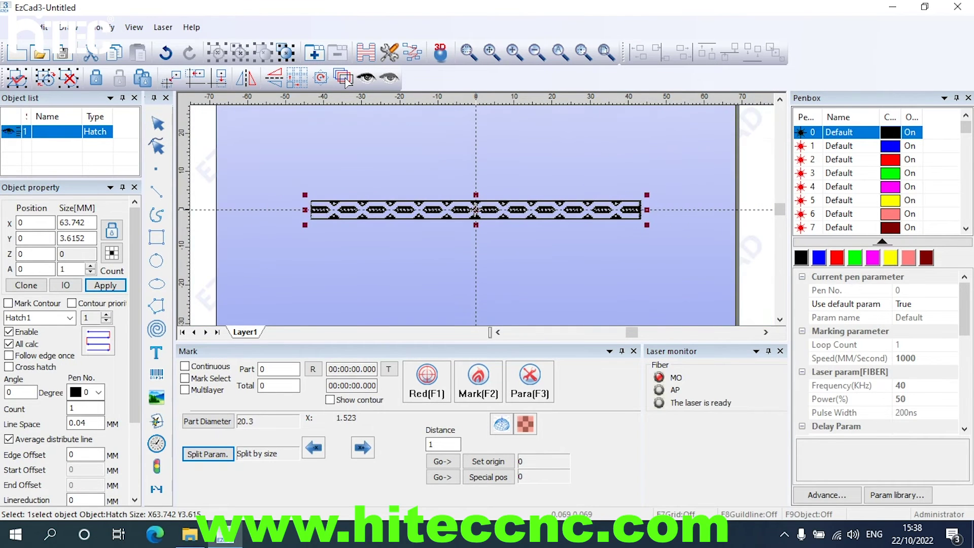
scroll(478, 212, "up", 1)
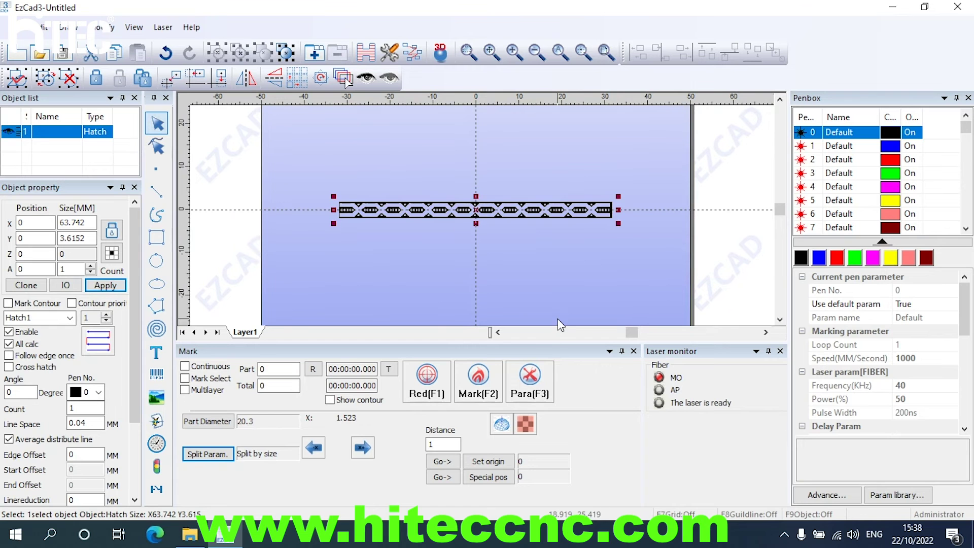
left_click(427, 385)
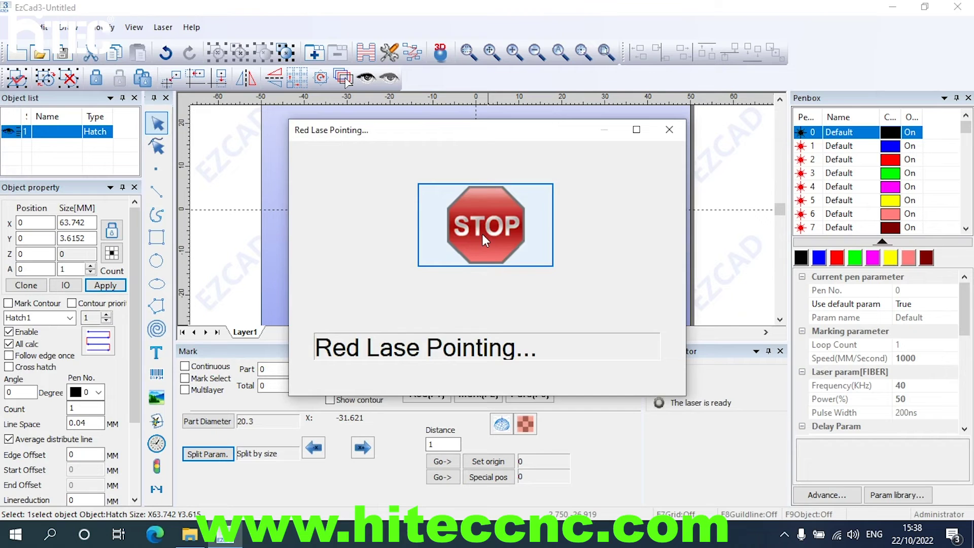
left_click(483, 235)
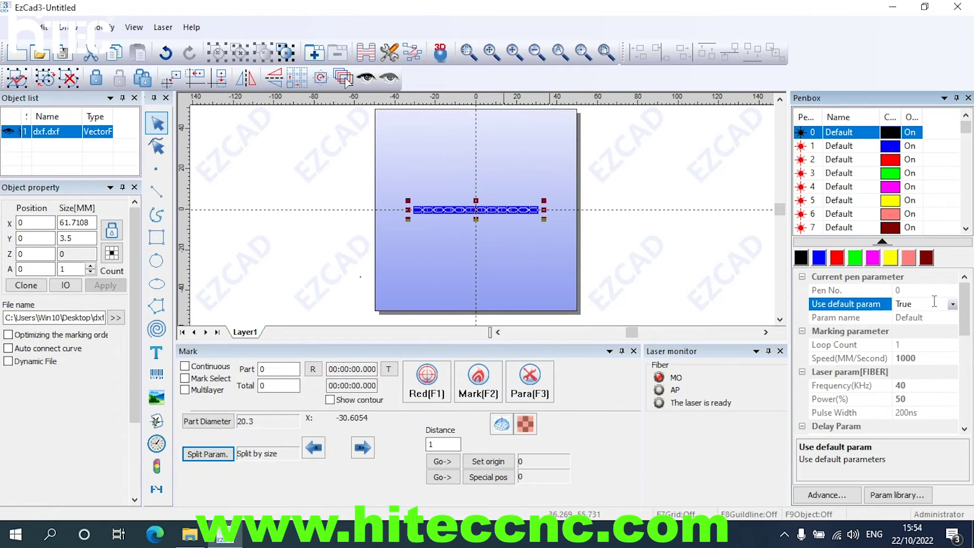
Step: Assign black pen 0 to the imported dxf.dxf pattern, disable the pen's default parameters and set its marking speed to 1500 mm/s
left_click(801, 257)
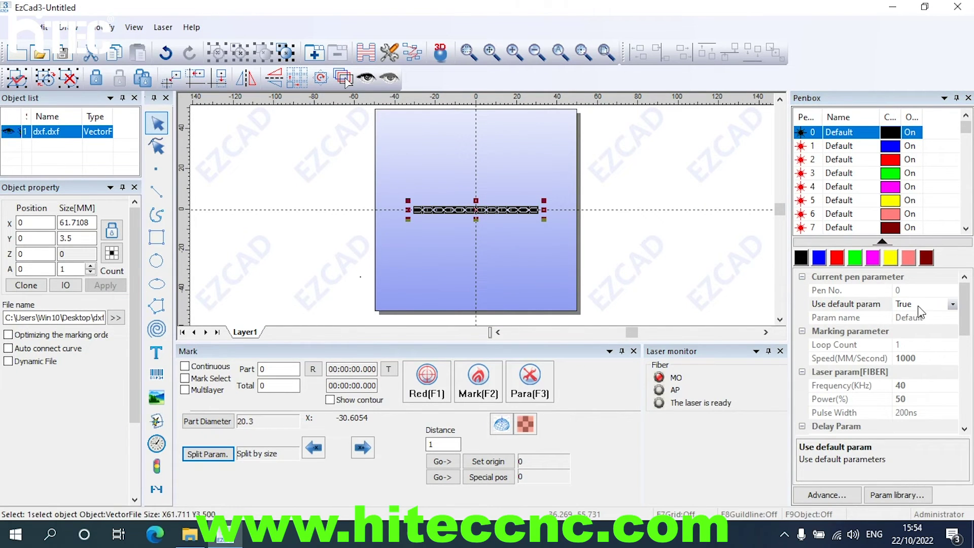
left_click(952, 305)
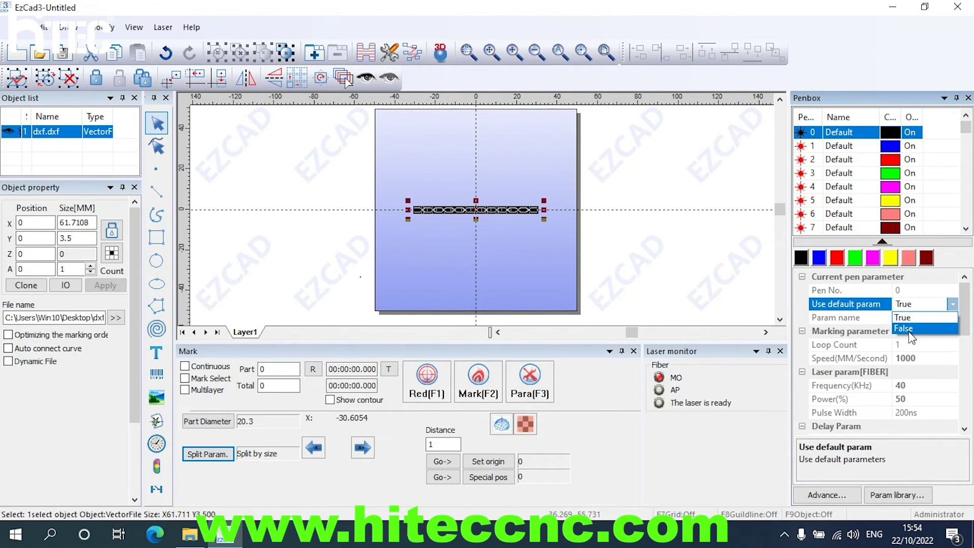
left_click(913, 329)
left_click(923, 358)
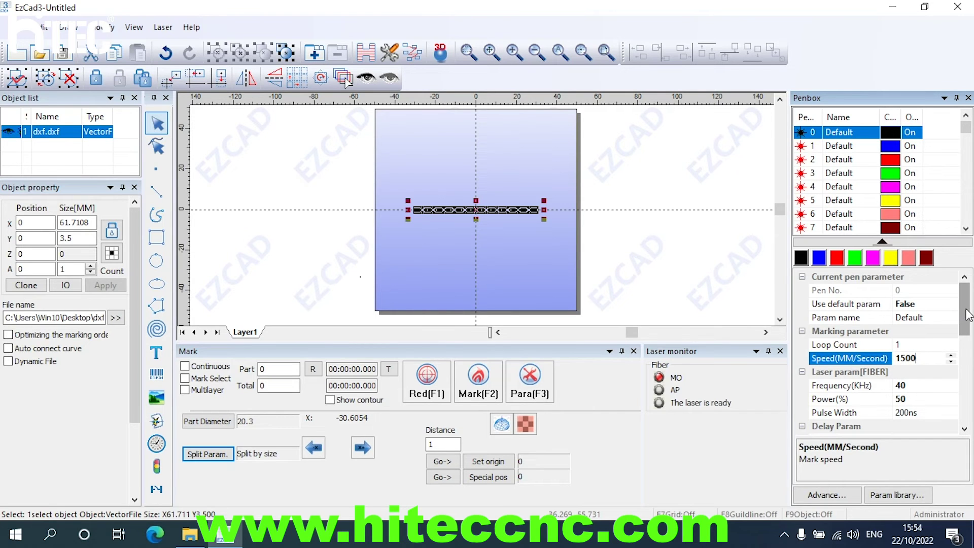
Step: Start laser marking the pattern on the rotary ring
left_click(476, 386)
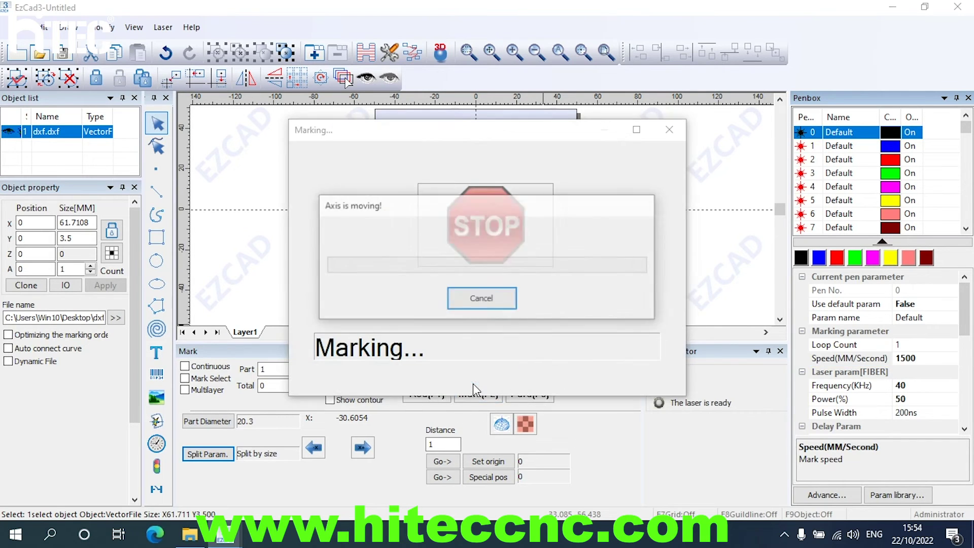